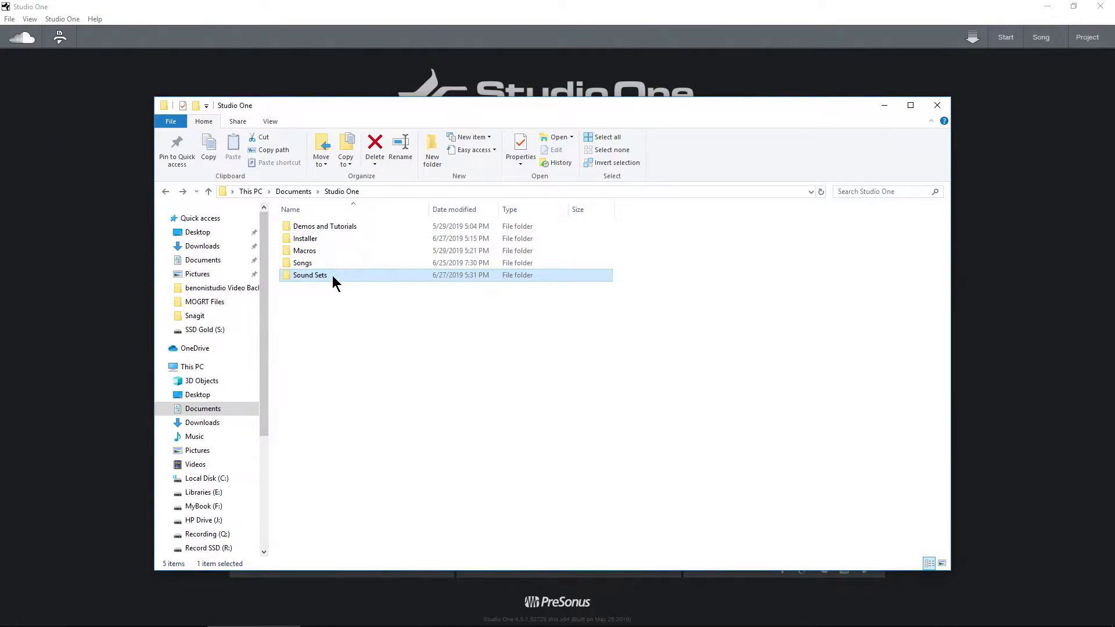
# Step: Check the contents of Documents\Studio One\Sound Sets, then return to the Studio One folder
pyautogui.doubleClick(332, 275)
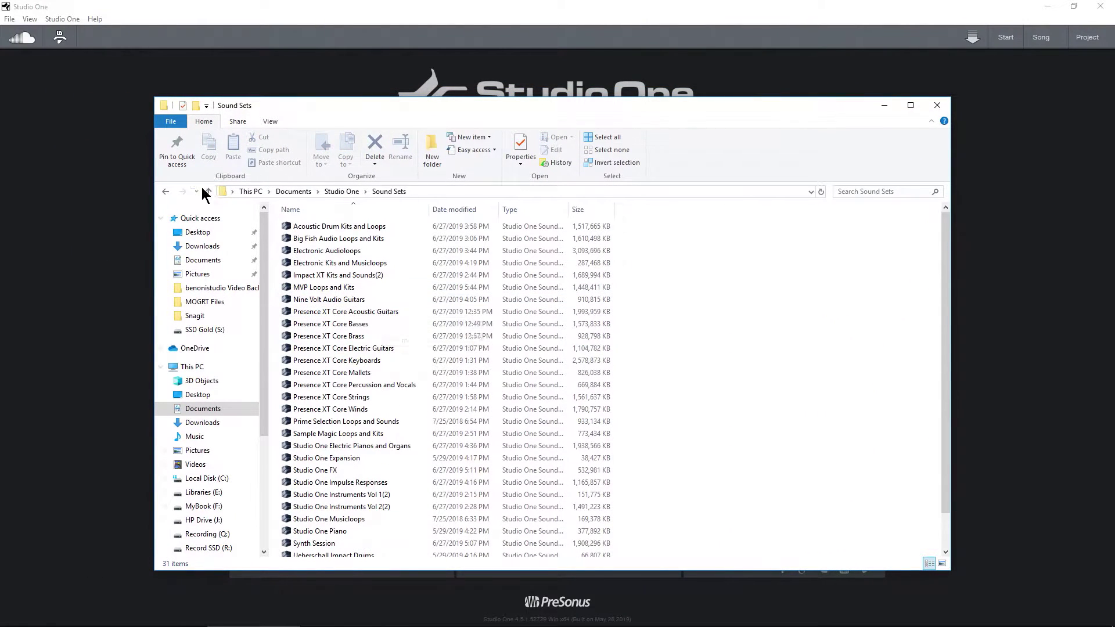
pyautogui.click(165, 193)
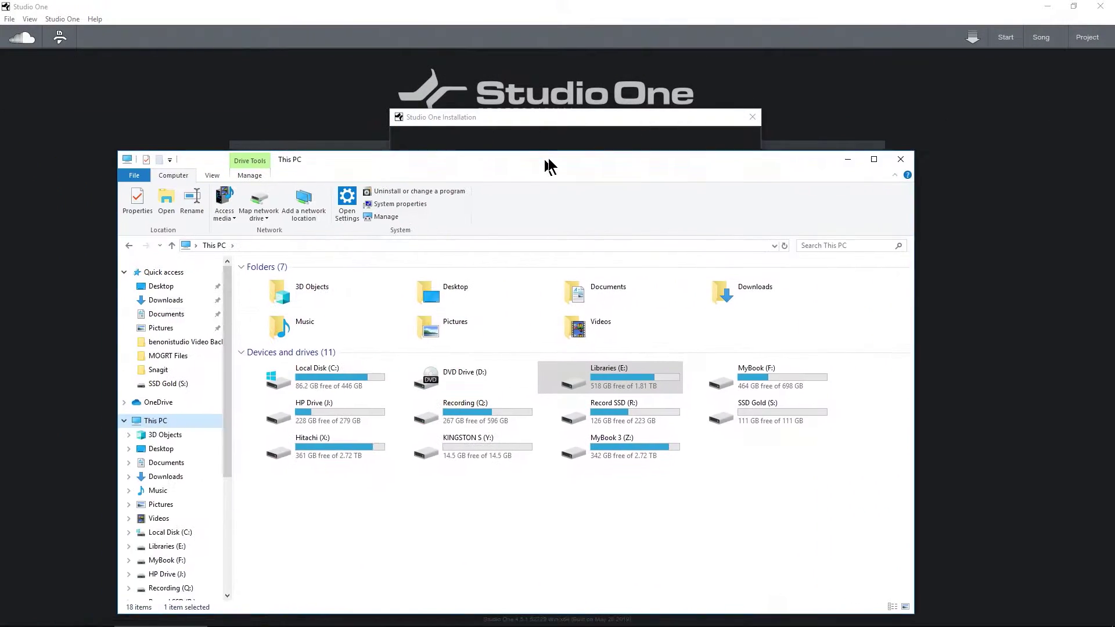
pyautogui.moveTo(559, 165); pyautogui.dragTo(648, 119)
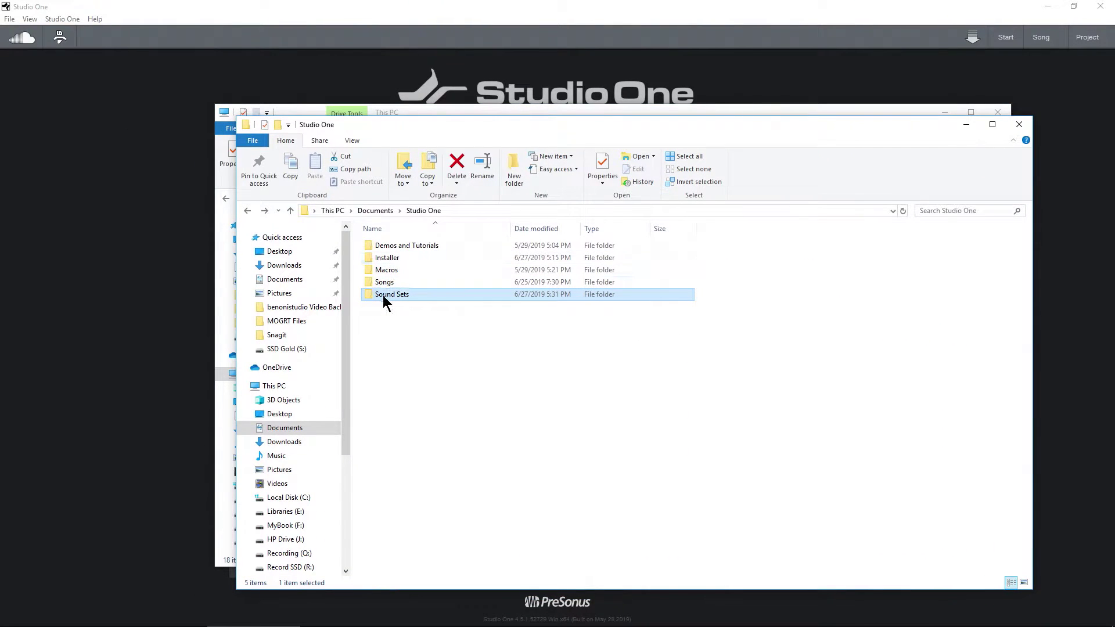
pyautogui.moveTo(383, 295)
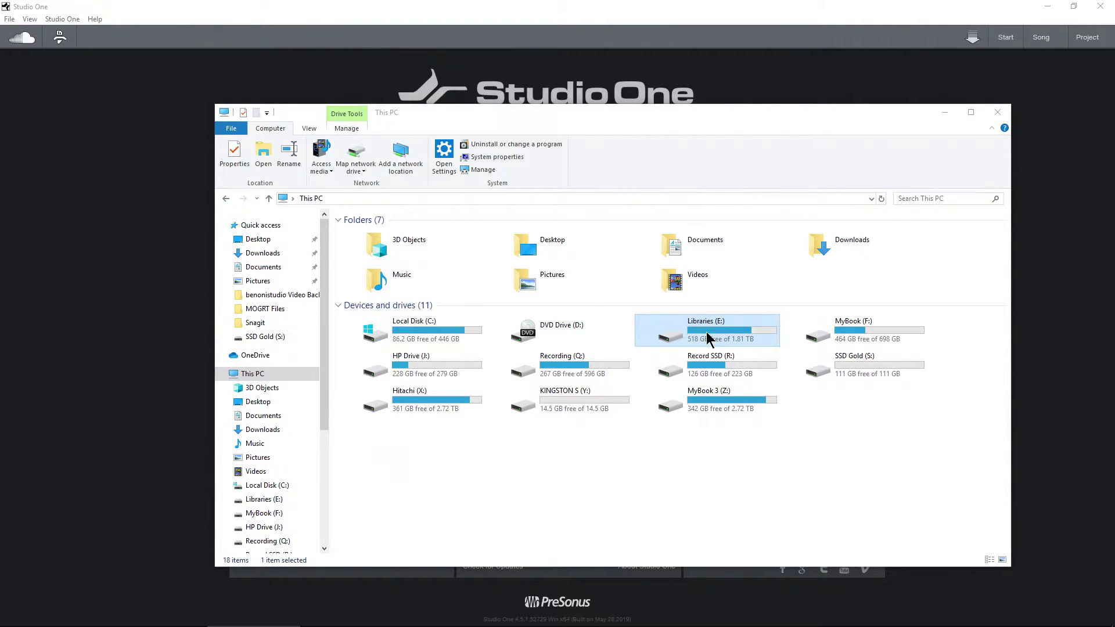
# Step: Create a new folder named 'Studio One' on Libraries (E:)
pyautogui.doubleClick(709, 339)
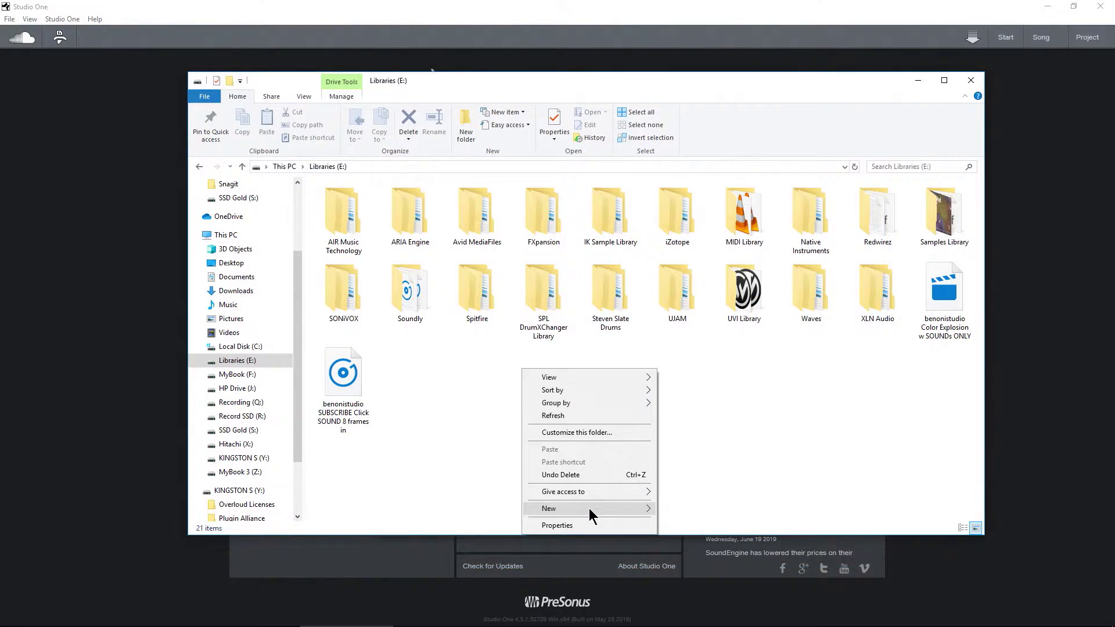
pyautogui.moveTo(589, 508)
pyautogui.click(684, 349)
pyautogui.write('Studio One')
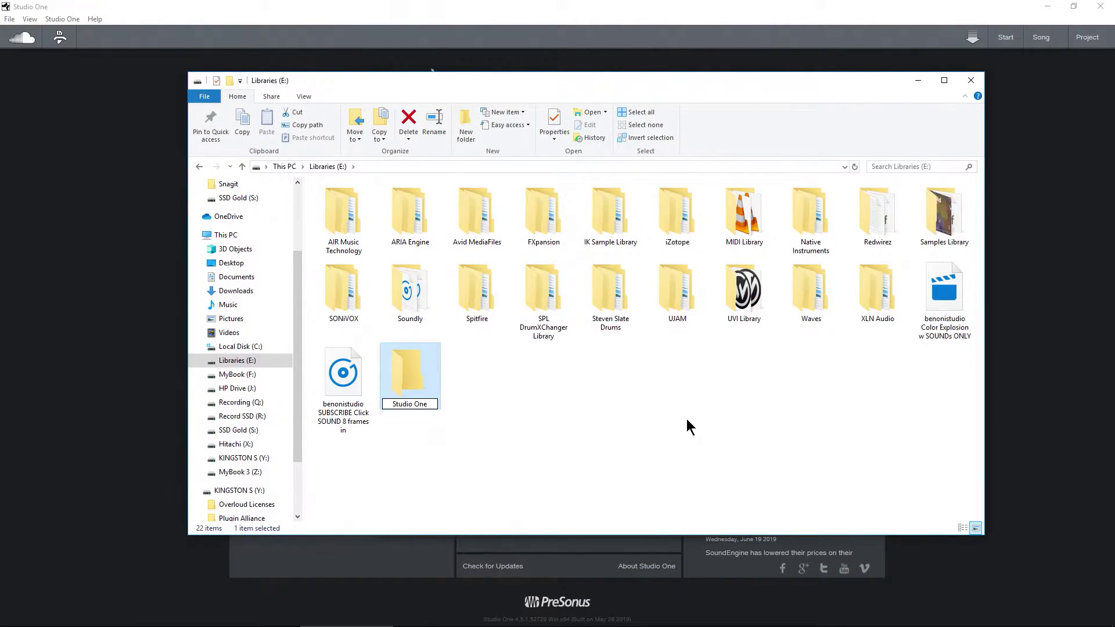
pyautogui.press('Return')
pyautogui.doubleClick(419, 375)
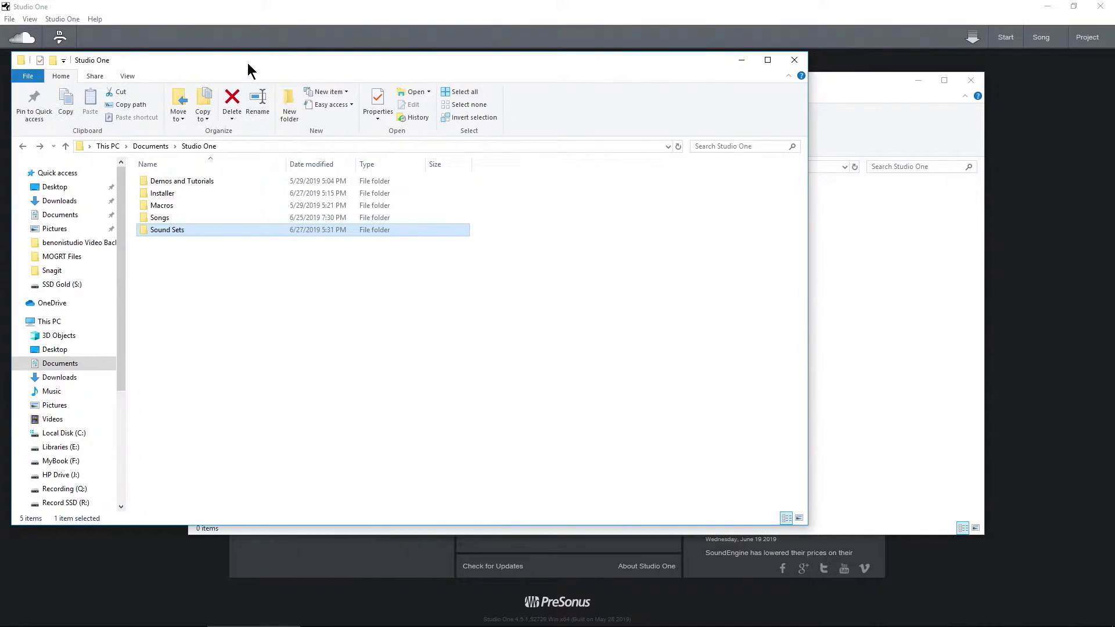
# Step: Copy the Sound Sets folder from Documents\Studio One into E:\Studio One
pyautogui.moveTo(167, 230); pyautogui.dragTo(897, 338)
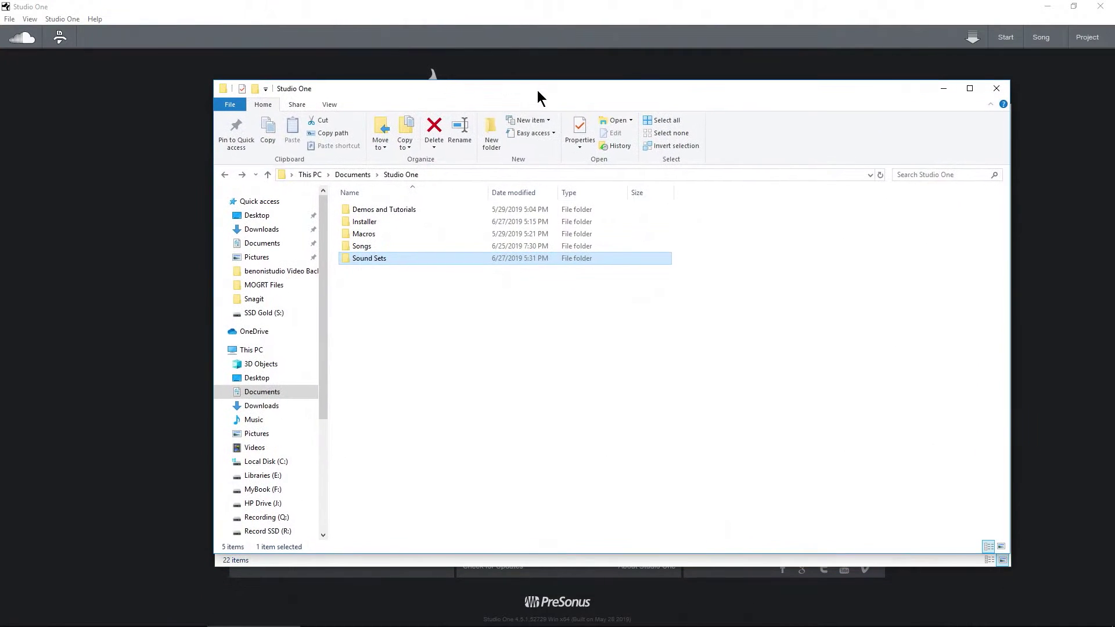
pyautogui.moveTo(538, 89); pyautogui.dragTo(459, 91)
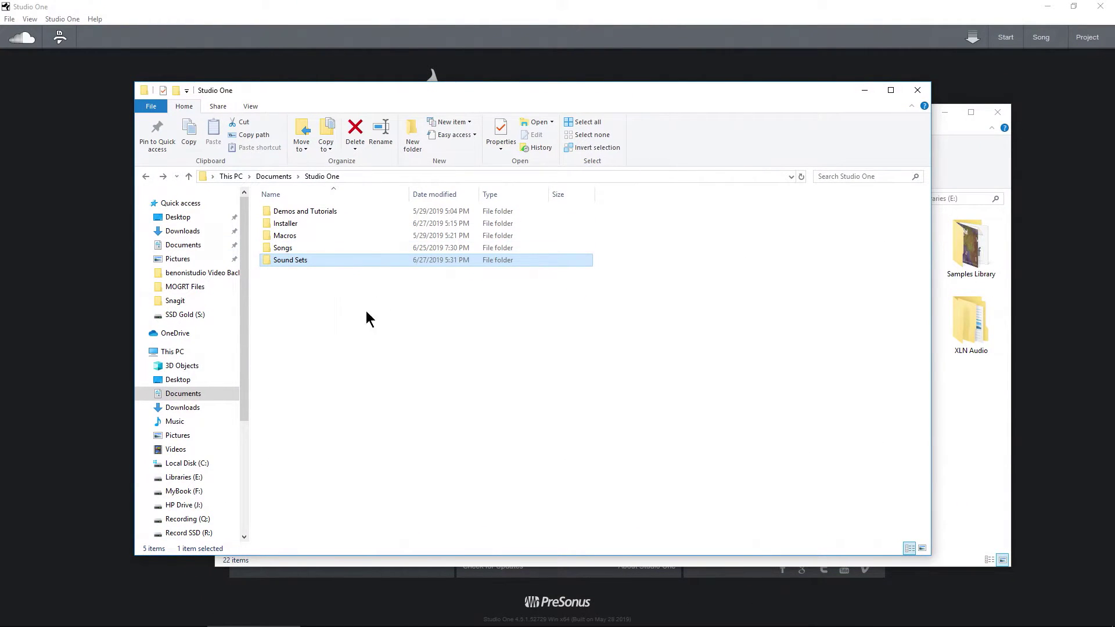
pyautogui.doubleClick(316, 262)
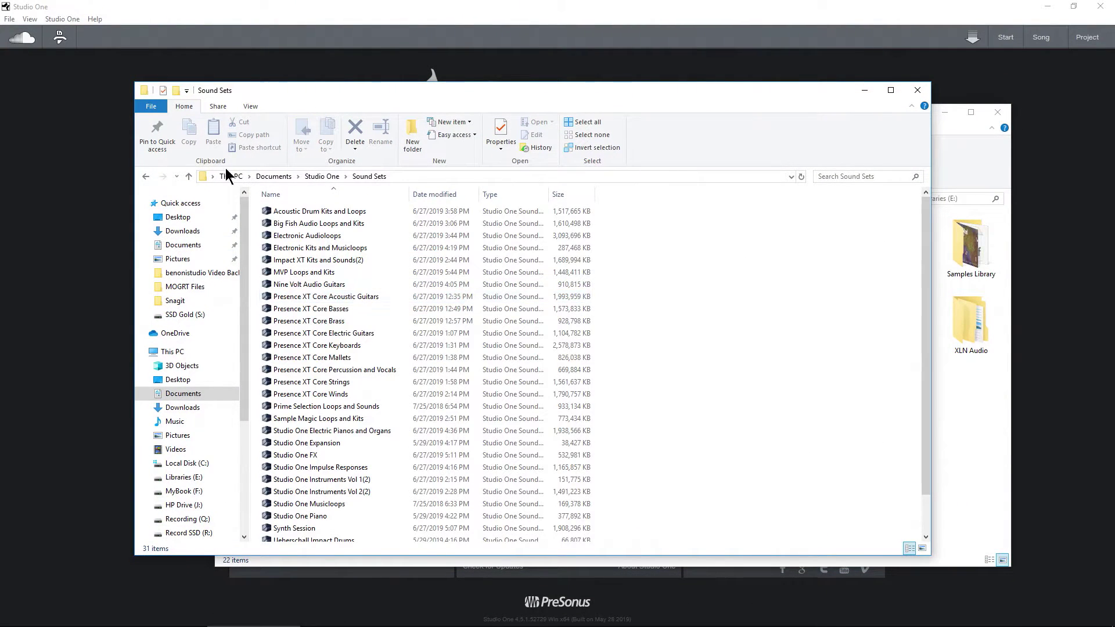
pyautogui.click(145, 176)
pyautogui.moveTo(499, 91); pyautogui.dragTo(341, 90)
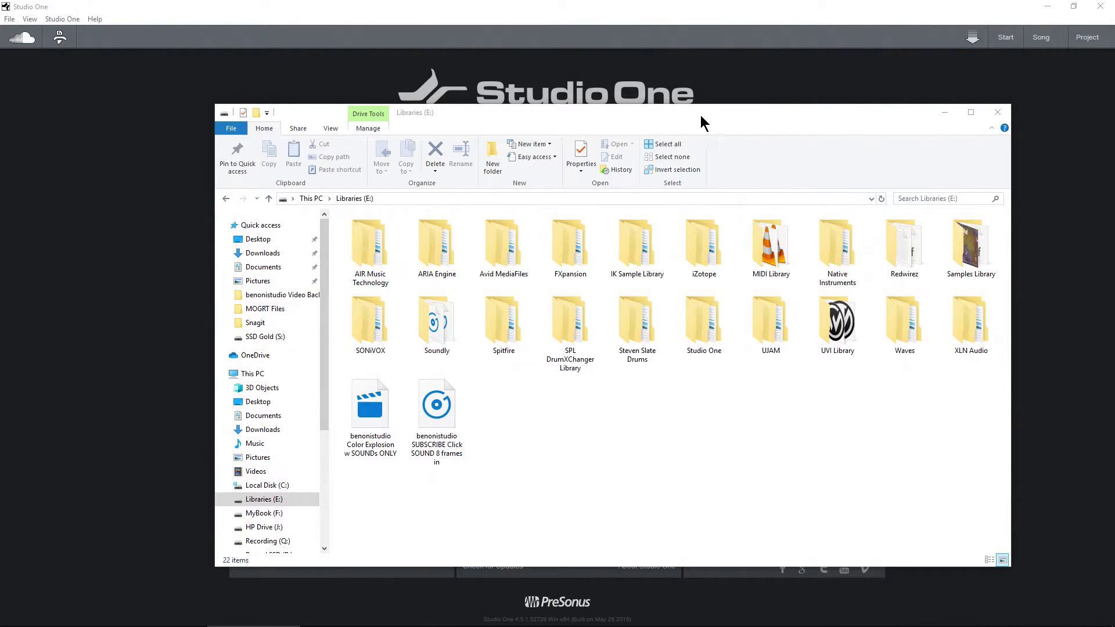
# Step: Dismiss the installer and open Studio One Options to review the existing sound set locations
pyautogui.click(944, 113)
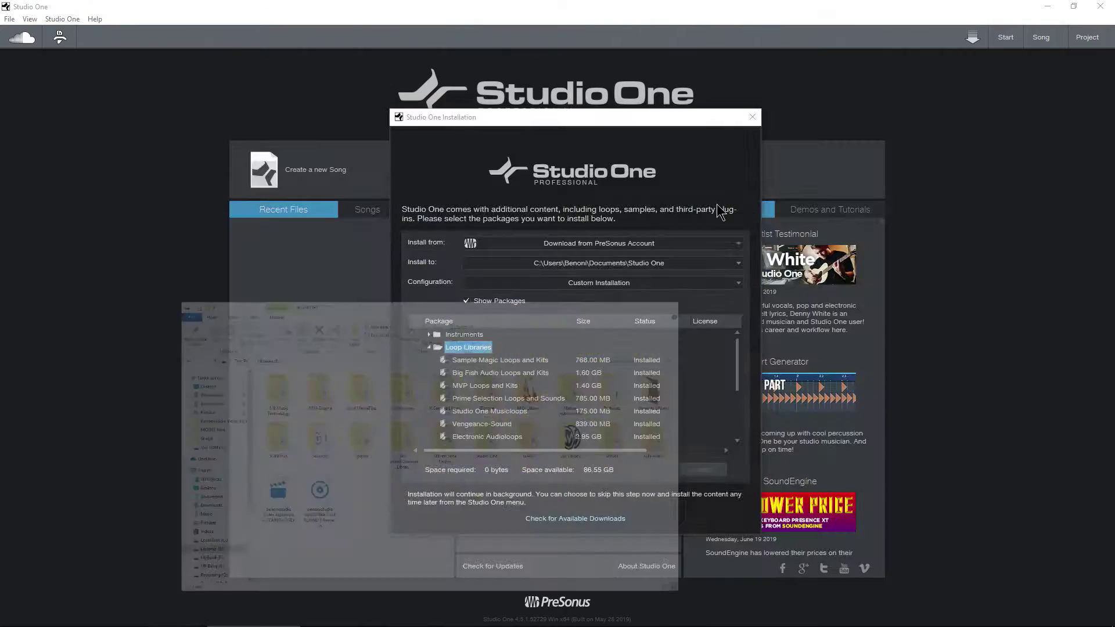
pyautogui.click(752, 117)
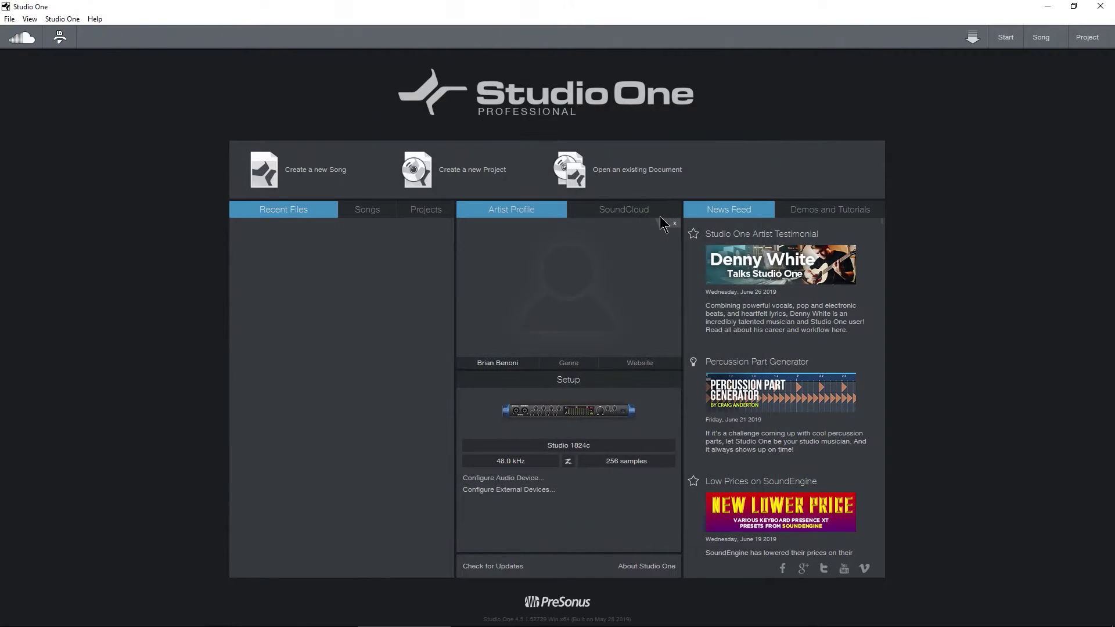
pyautogui.click(62, 19)
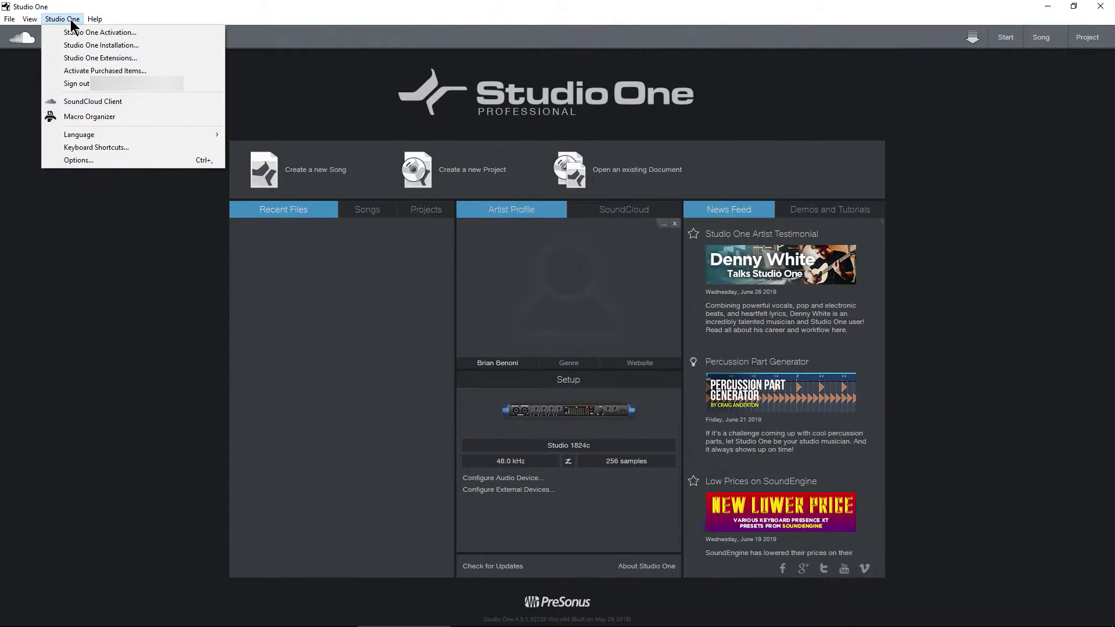
pyautogui.click(95, 160)
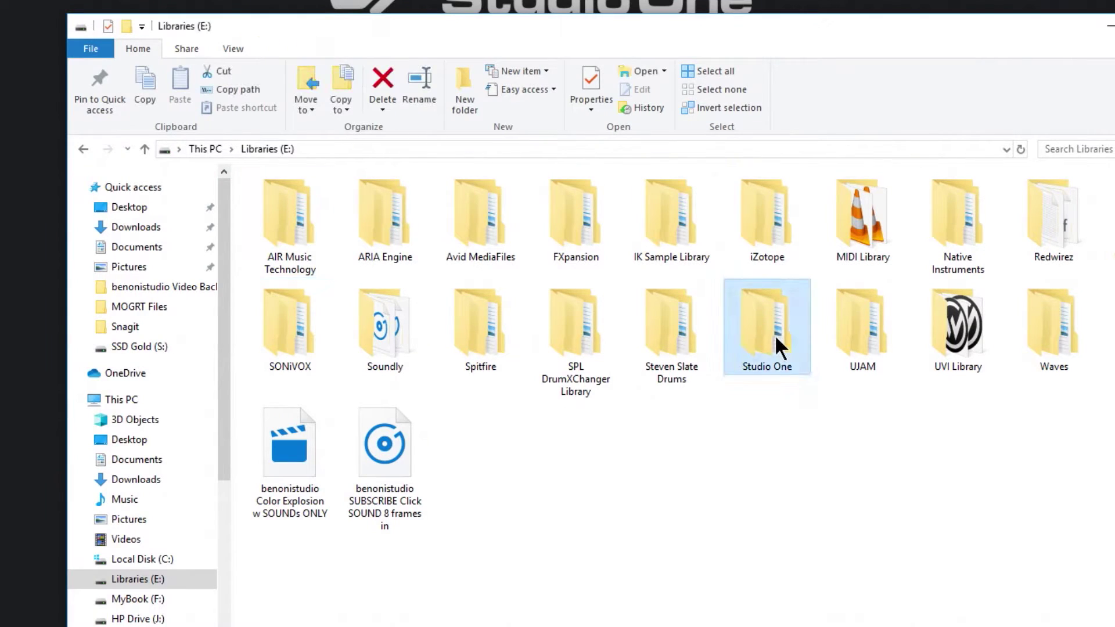
pyautogui.doubleClick(775, 335)
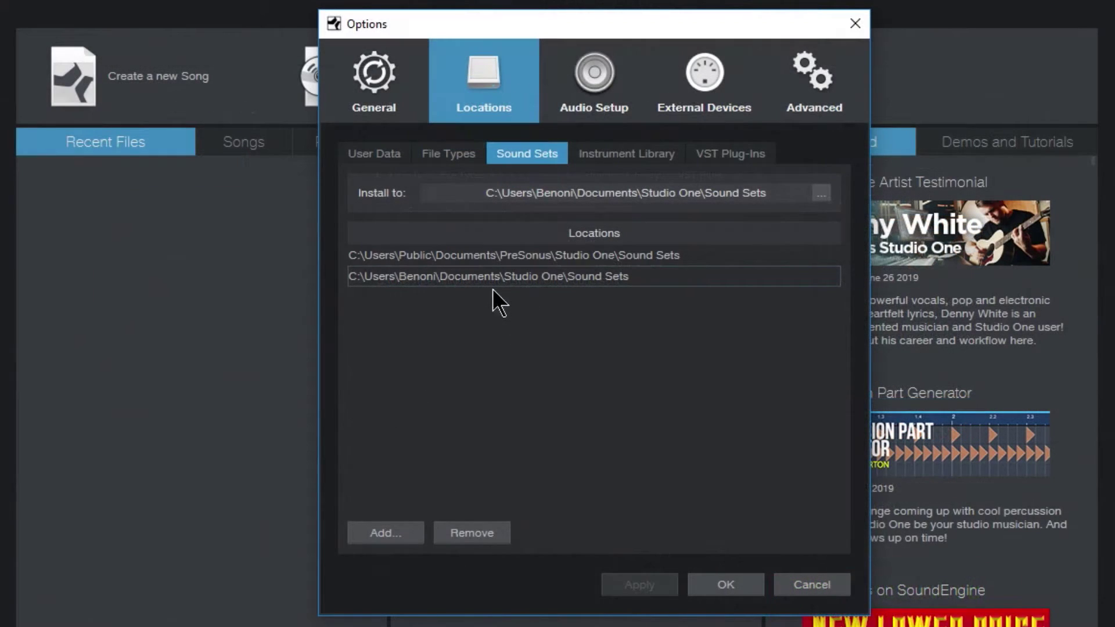
pyautogui.click(515, 282)
pyautogui.click(547, 262)
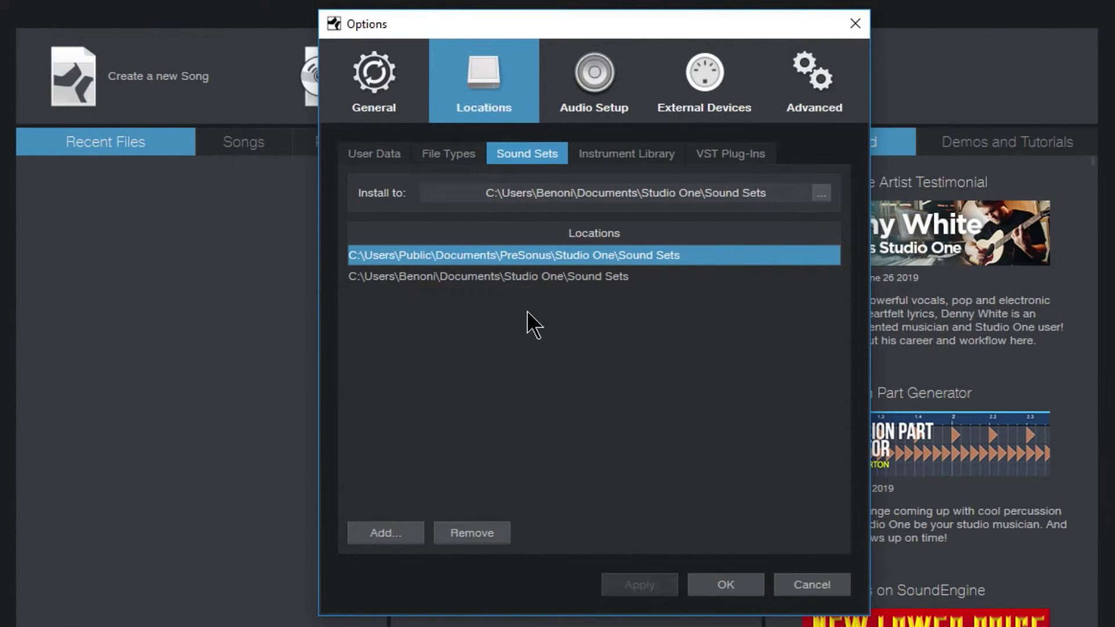
pyautogui.click(515, 275)
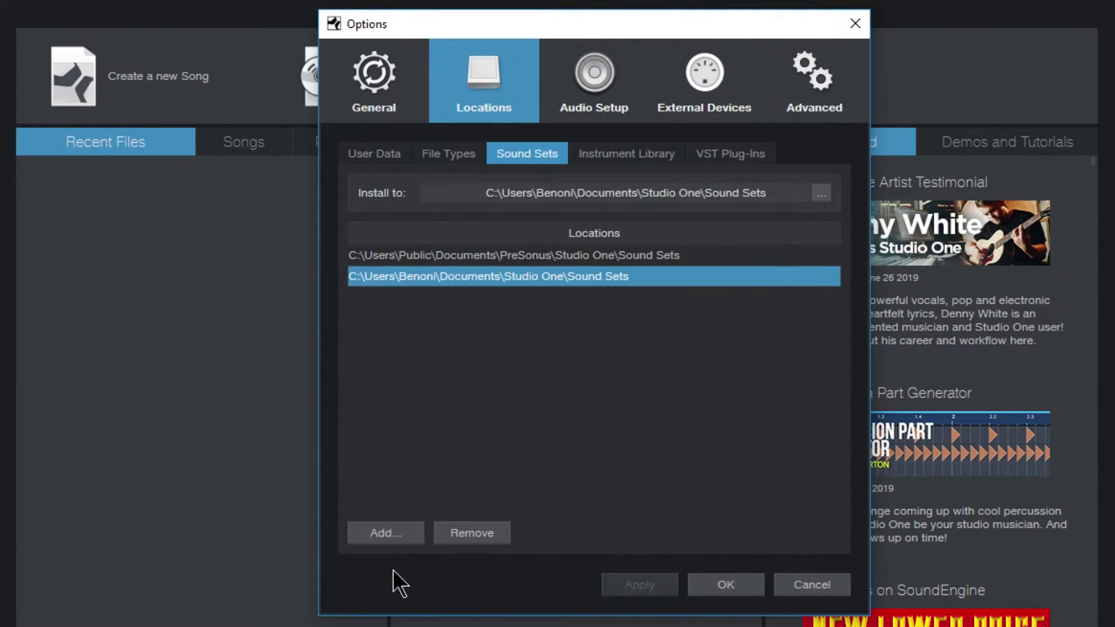
# Step: Add E:\Studio One\Sound Sets as a sound set location, then apply and confirm
pyautogui.click(381, 532)
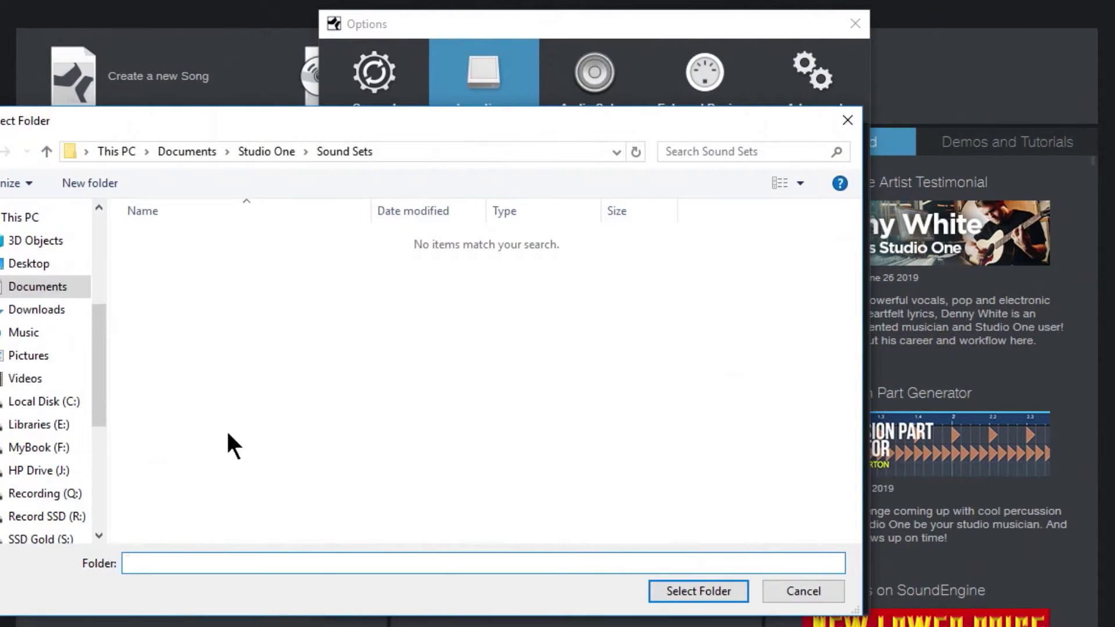
pyautogui.click(46, 425)
pyautogui.scroll(-2, 220, 390)
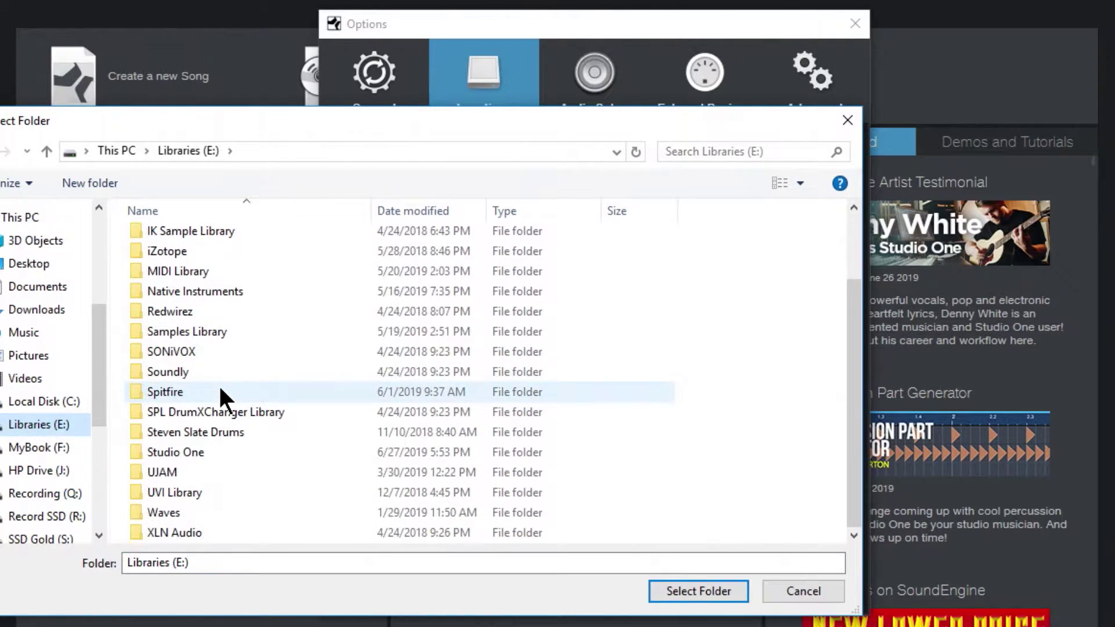
pyautogui.doubleClick(228, 450)
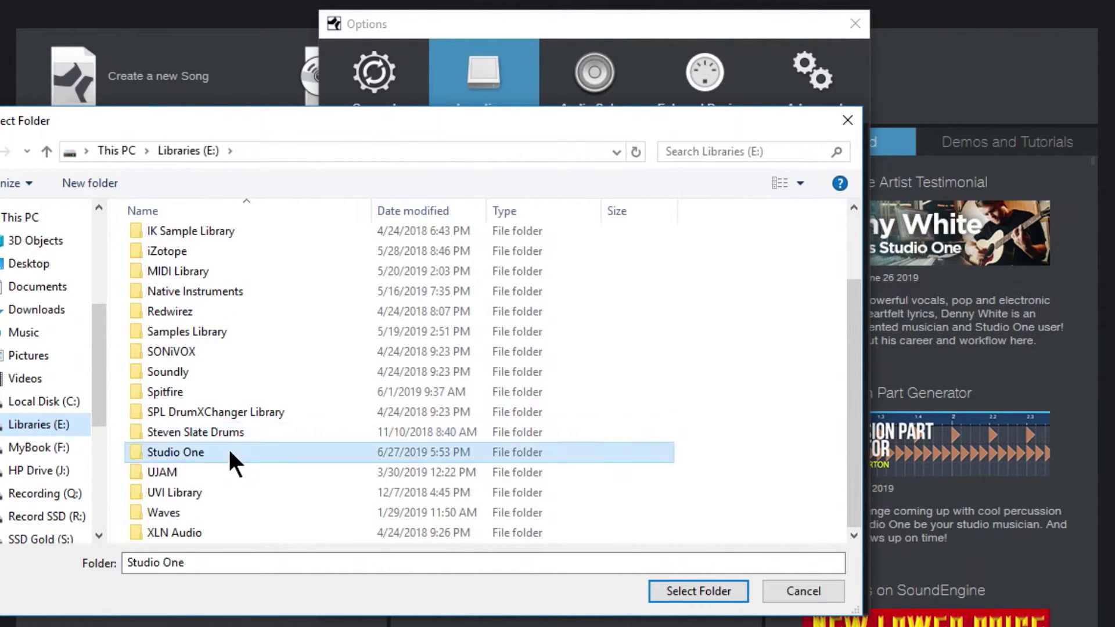
pyautogui.click(205, 238)
pyautogui.click(691, 593)
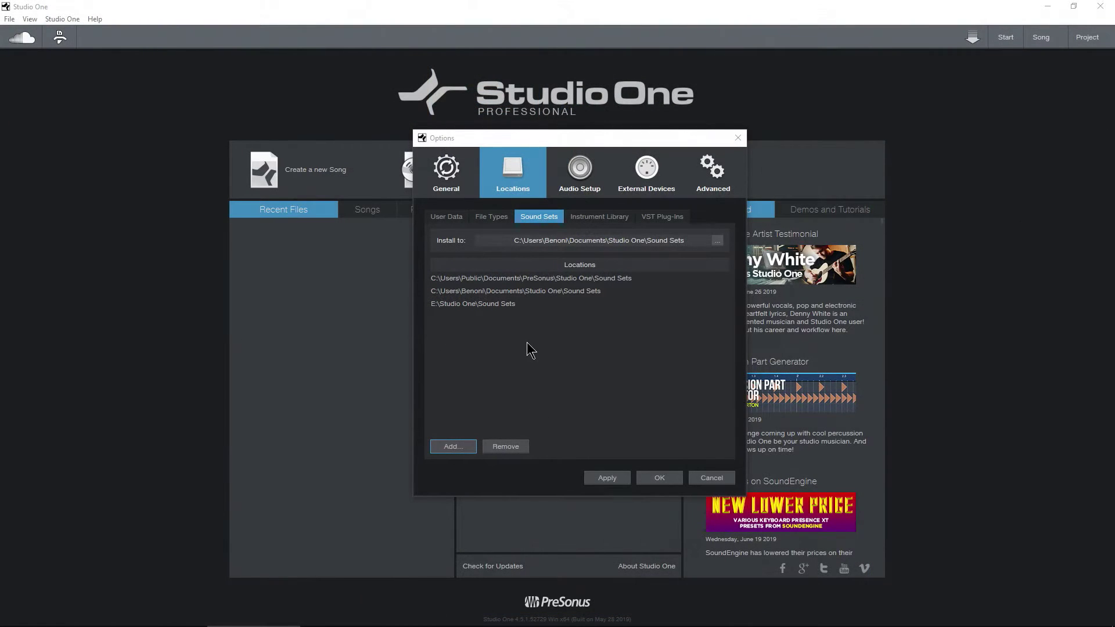
pyautogui.click(603, 481)
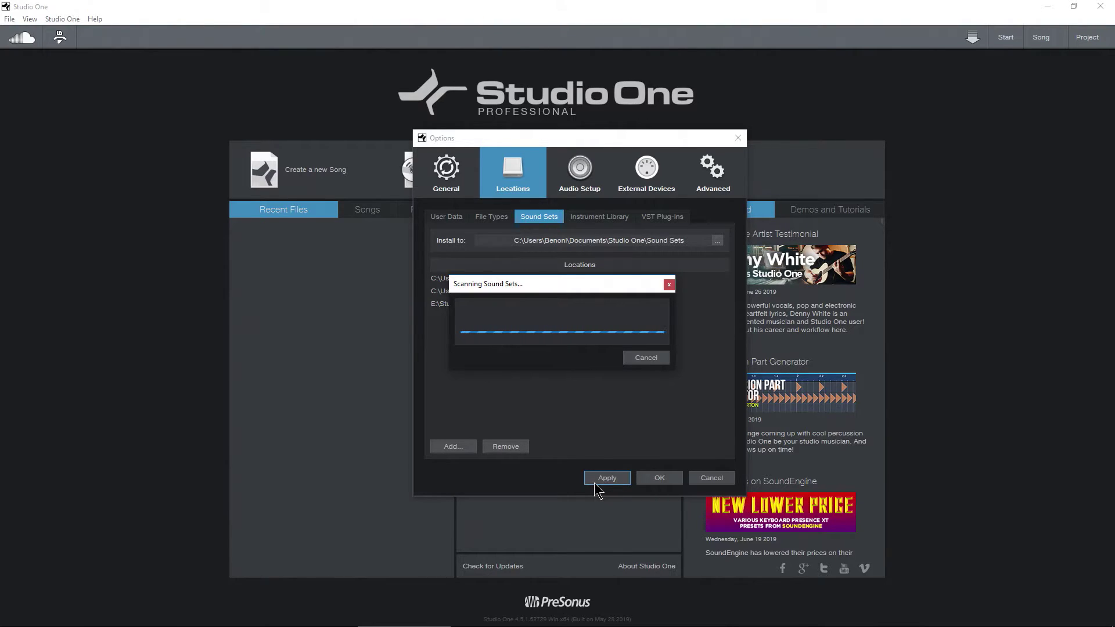
pyautogui.click(660, 480)
# Step: Close Studio One and permanently delete all 31 sound sets in Documents\Studio One\Sound Sets
pyautogui.click(1100, 7)
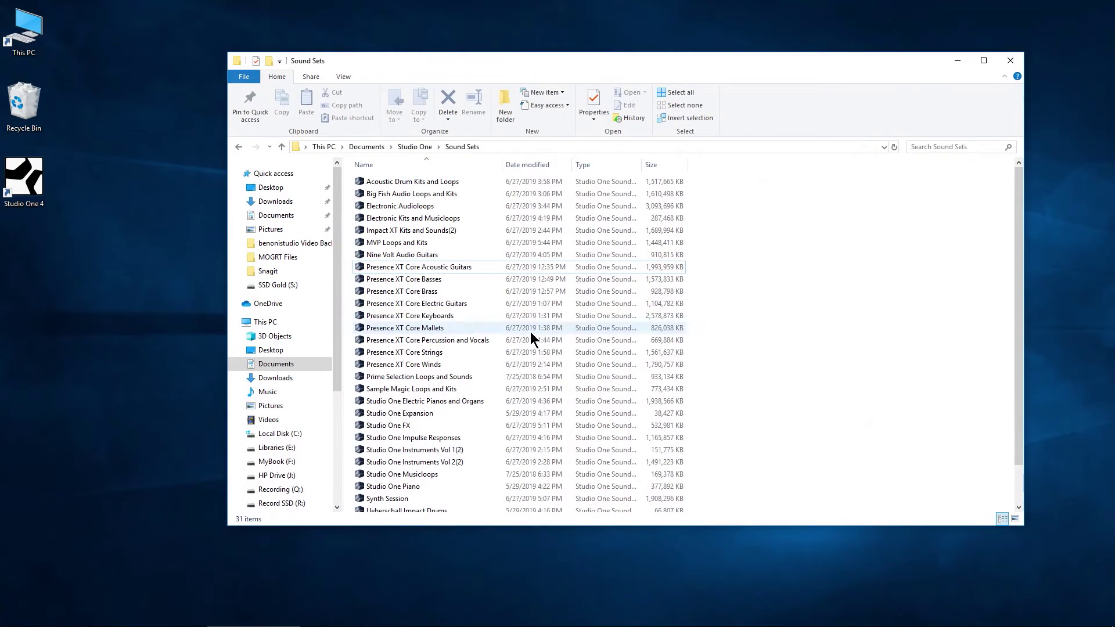
pyautogui.click(381, 153)
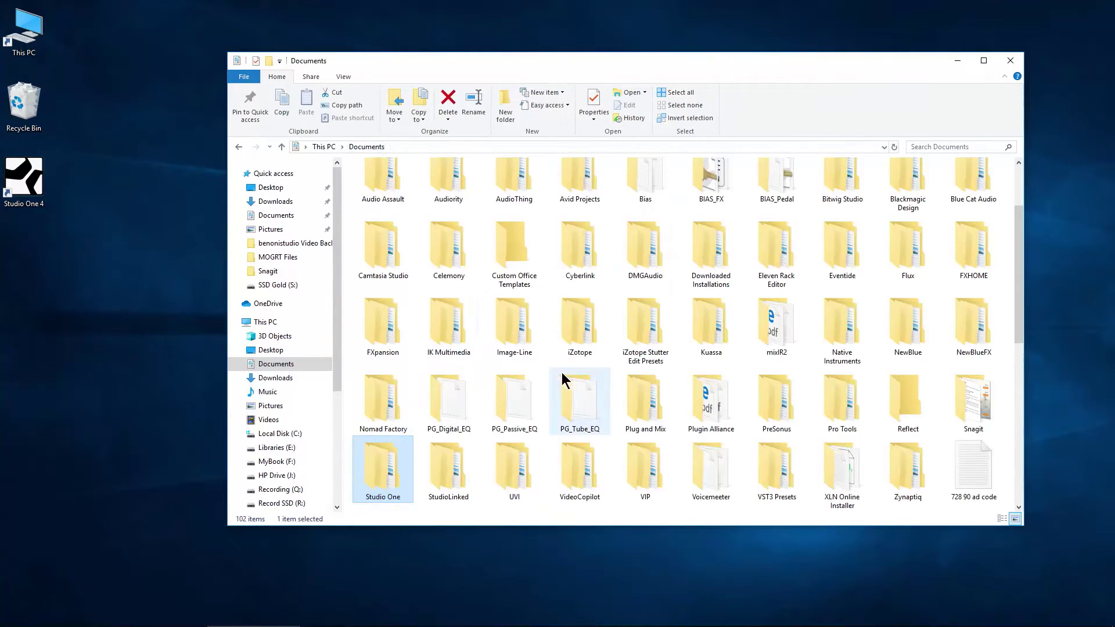
pyautogui.doubleClick(415, 489)
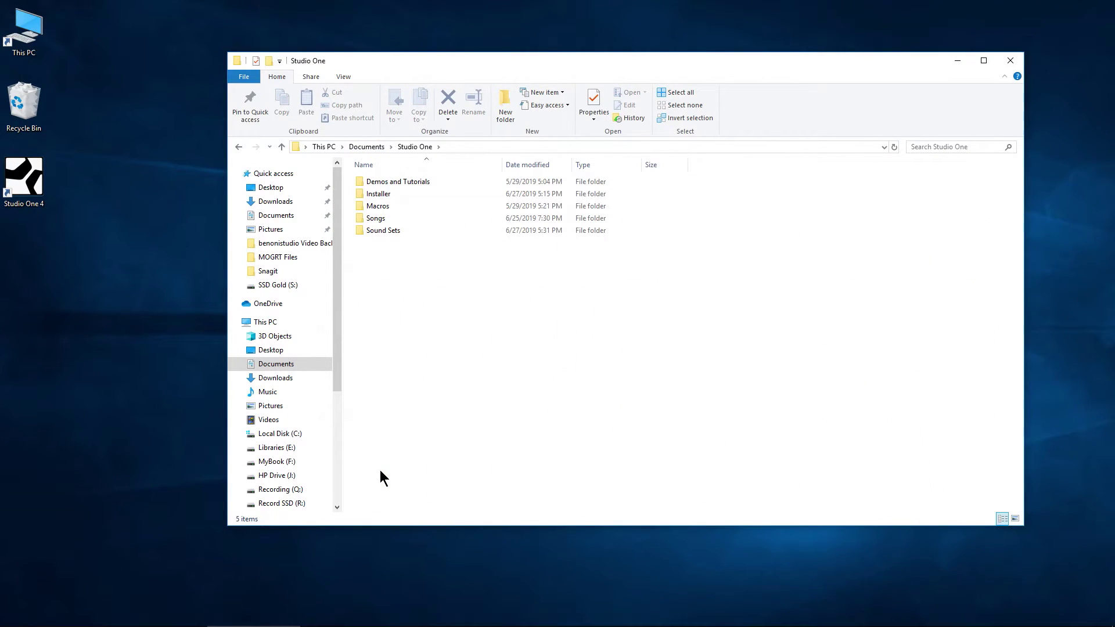
pyautogui.doubleClick(412, 232)
pyautogui.click(413, 280)
pyautogui.hotkey('ctrl', 'a')
pyautogui.press('Delete')
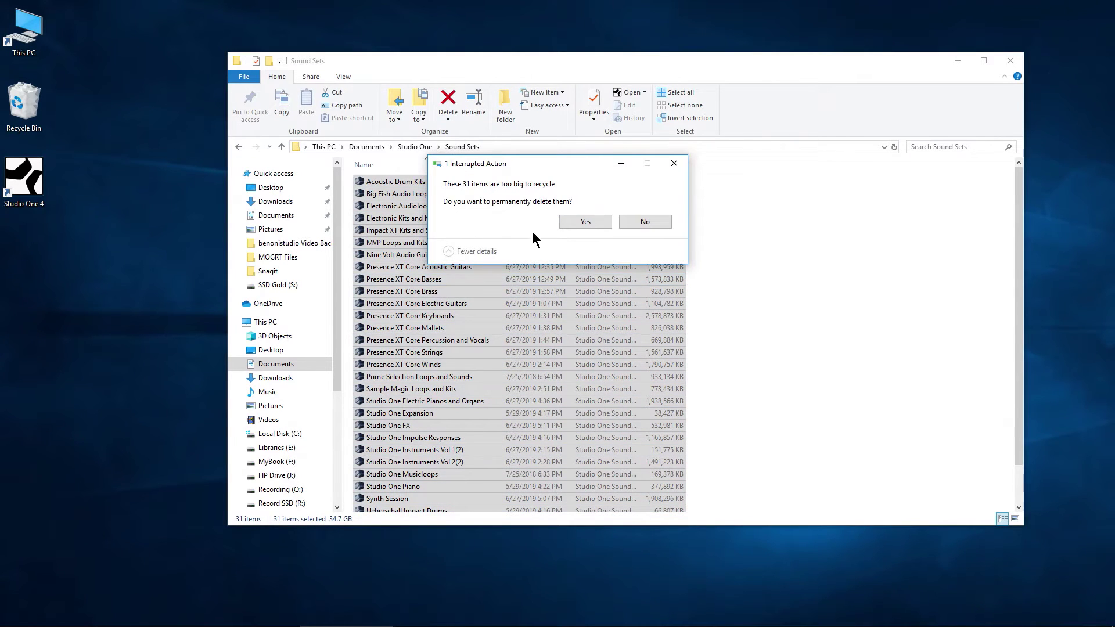
pyautogui.click(586, 222)
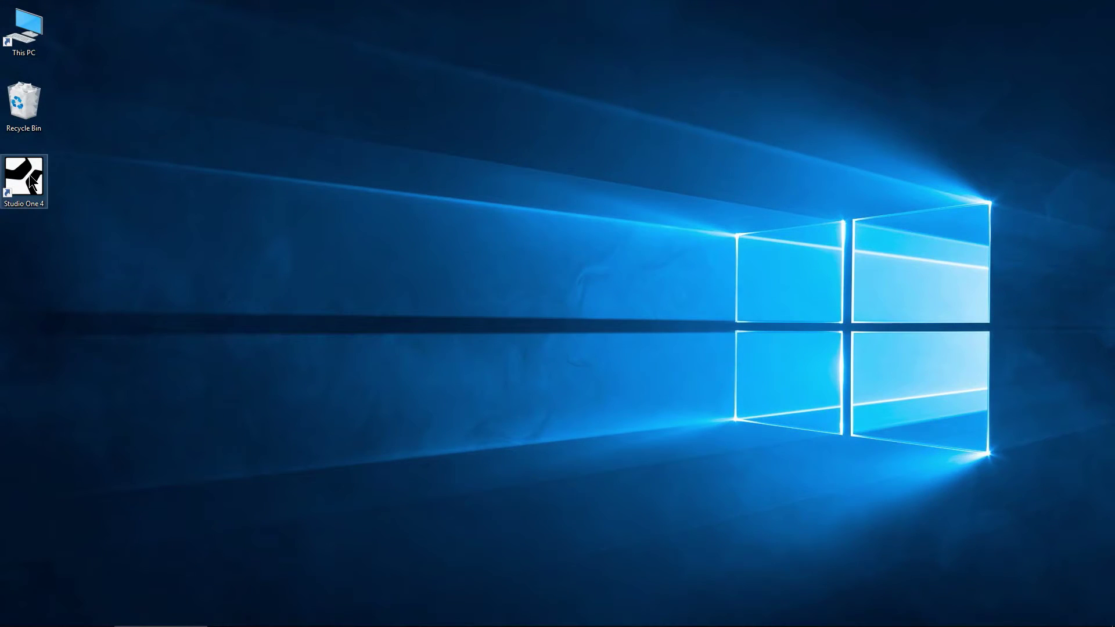
# Step: Relaunch Studio One and set the sound set install folder to E:\Studio One\Sound Sets
pyautogui.doubleClick(29, 174)
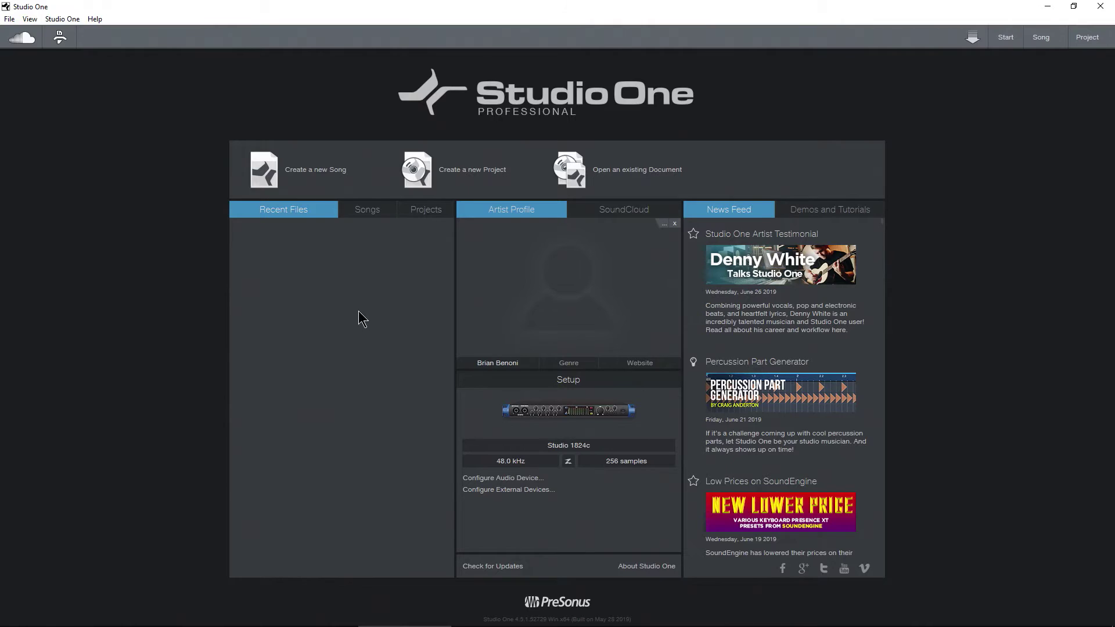
pyautogui.click(65, 19)
pyautogui.click(119, 160)
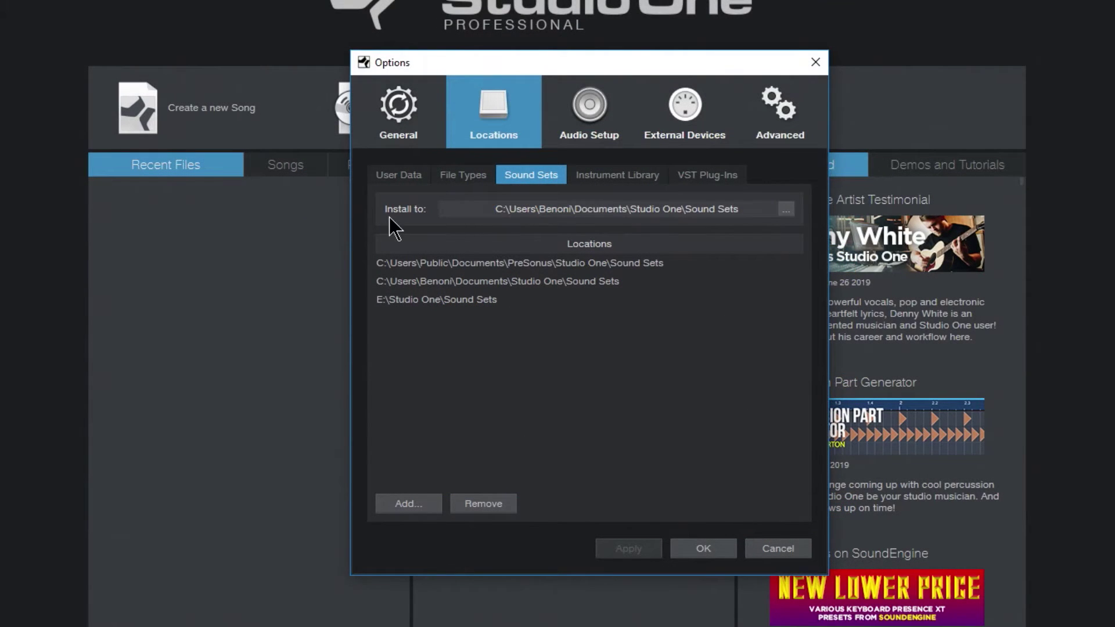
pyautogui.click(786, 209)
pyautogui.moveTo(156, 350); pyautogui.dragTo(159, 361)
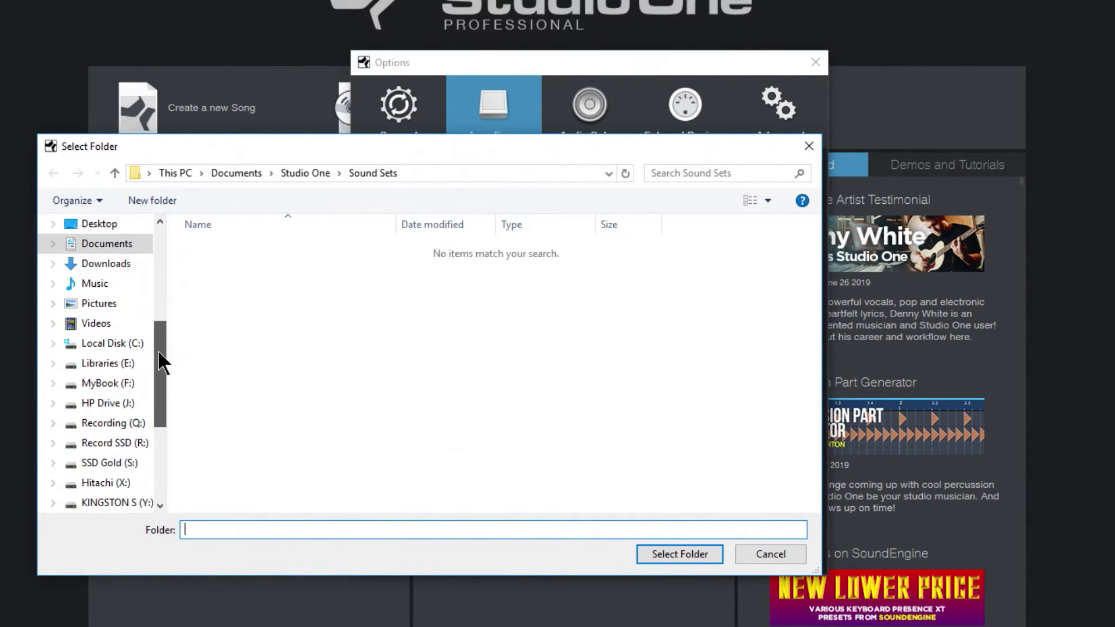
pyautogui.click(120, 364)
pyautogui.moveTo(816, 337); pyautogui.dragTo(817, 379)
pyautogui.doubleClick(236, 452)
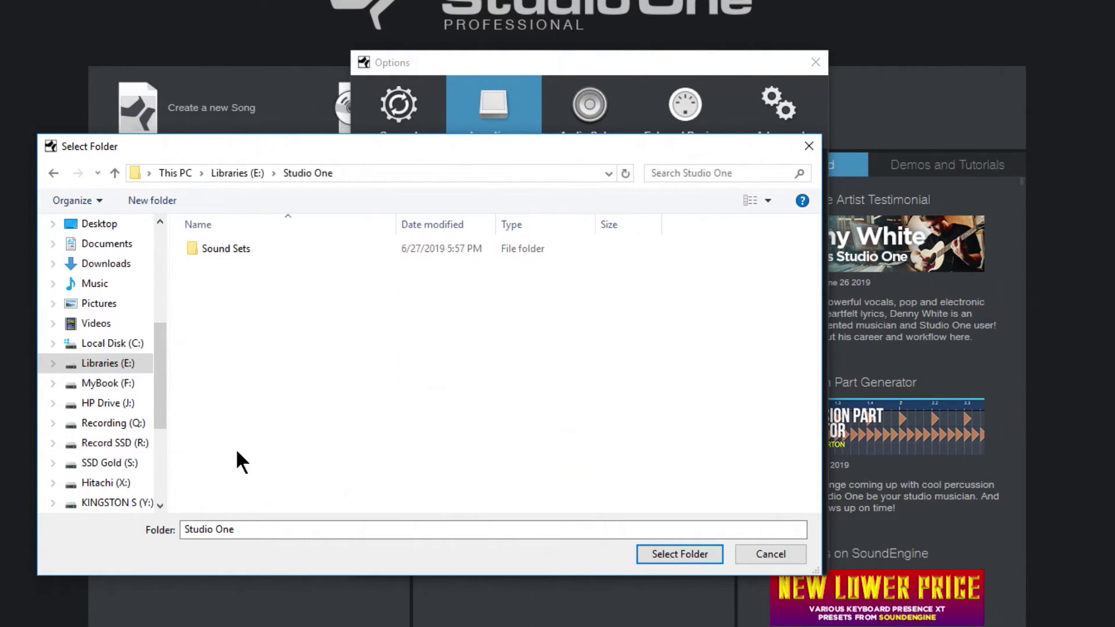
pyautogui.click(248, 248)
pyautogui.click(648, 555)
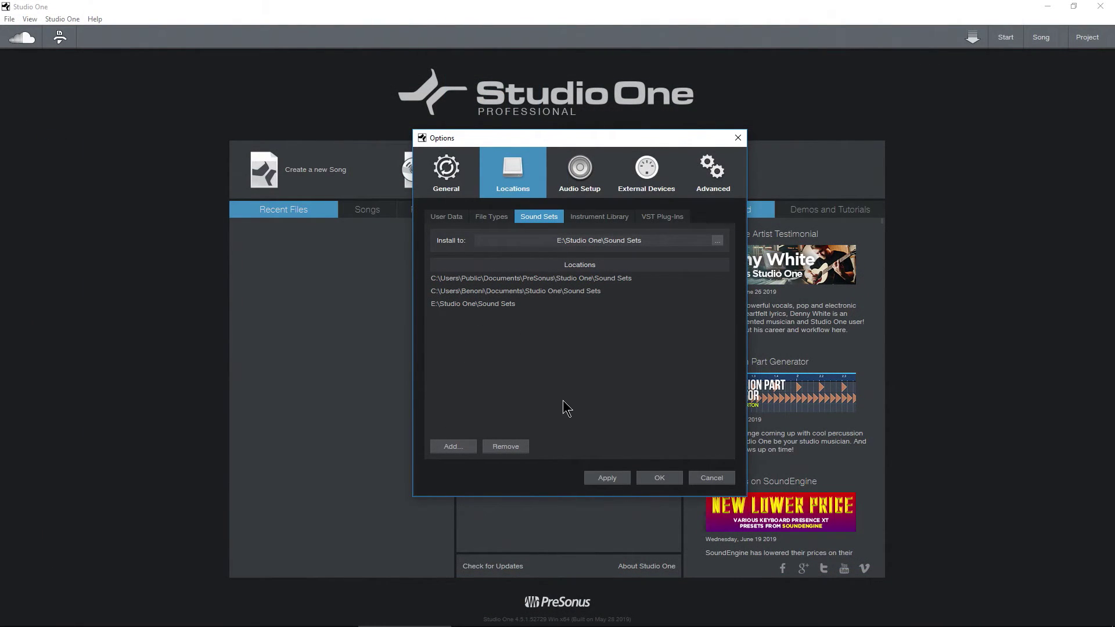
# Step: Review the Documents, Public and E: sound set locations, then apply and save the options
pyautogui.click(480, 304)
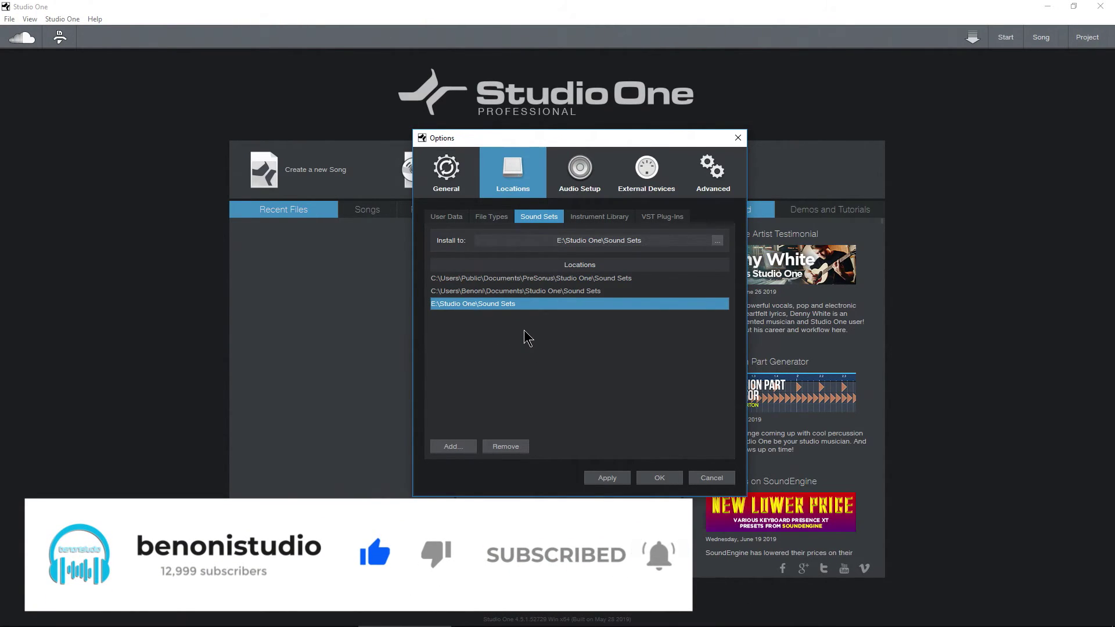
pyautogui.click(558, 290)
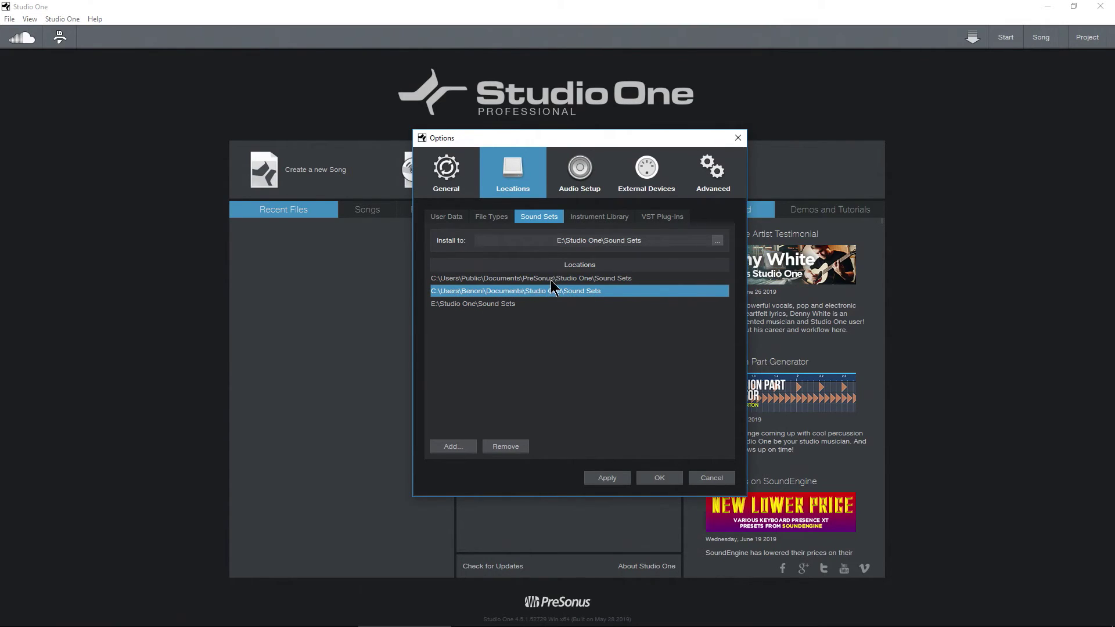
pyautogui.click(555, 280)
pyautogui.click(546, 291)
pyautogui.click(502, 304)
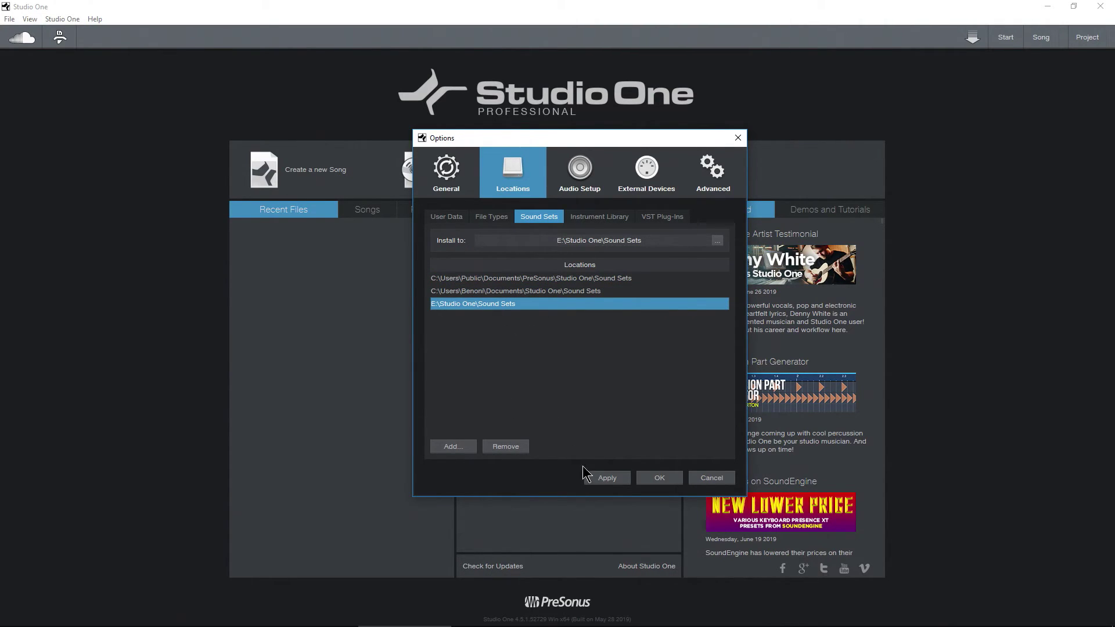
pyautogui.click(607, 478)
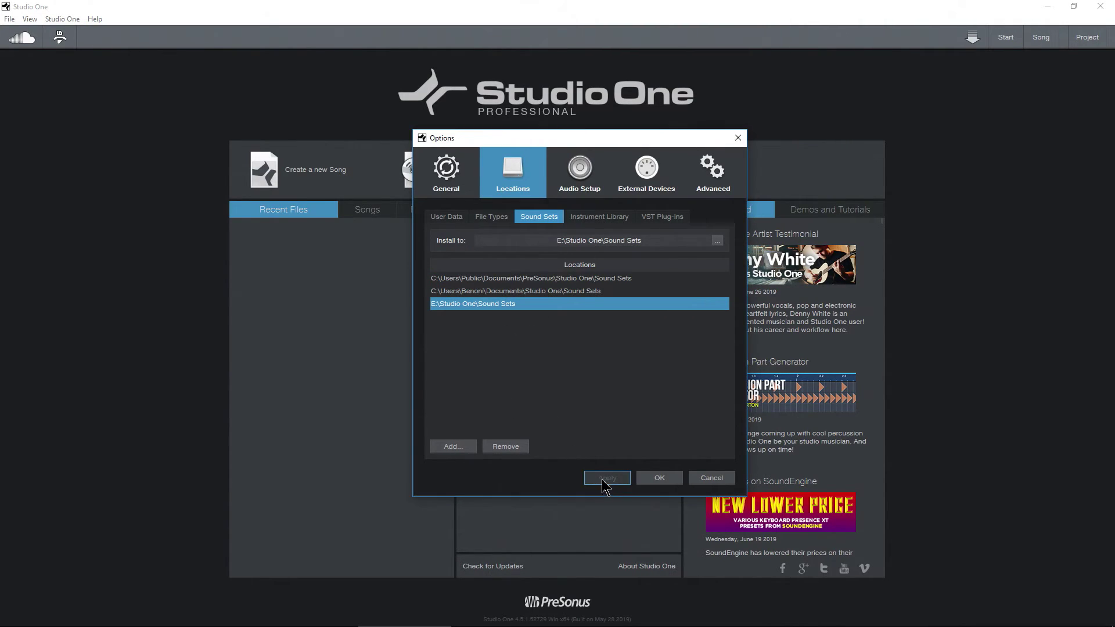
pyautogui.click(662, 479)
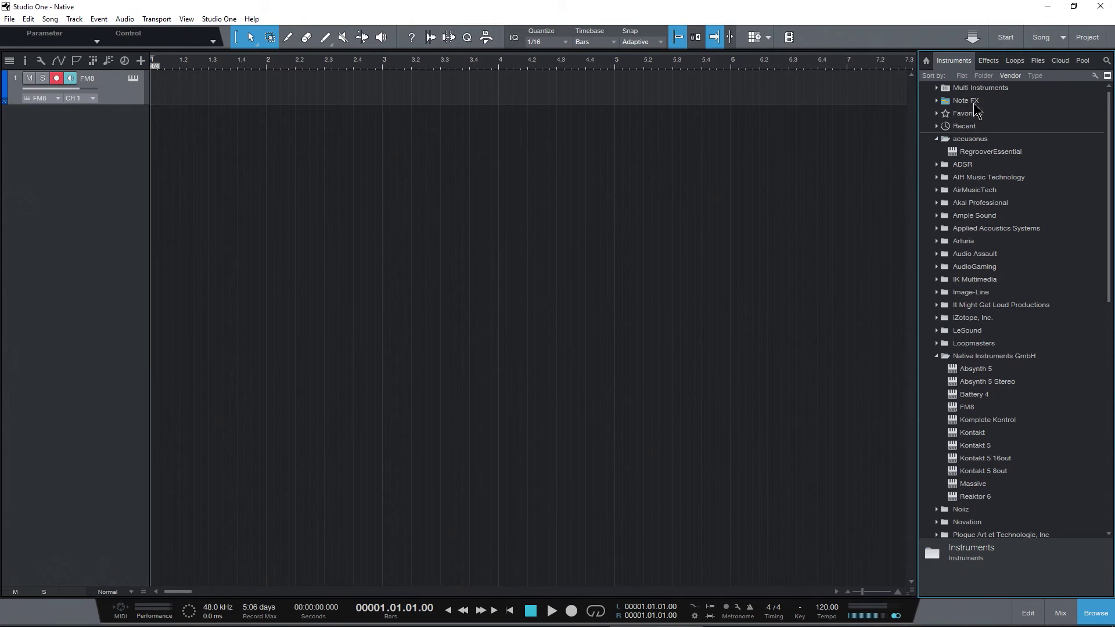
# Step: Expand MVP Loops and Kits under Sound Sets, reveal it in File Explorer, then close Explorer
pyautogui.doubleClick(944, 127)
pyautogui.click(926, 126)
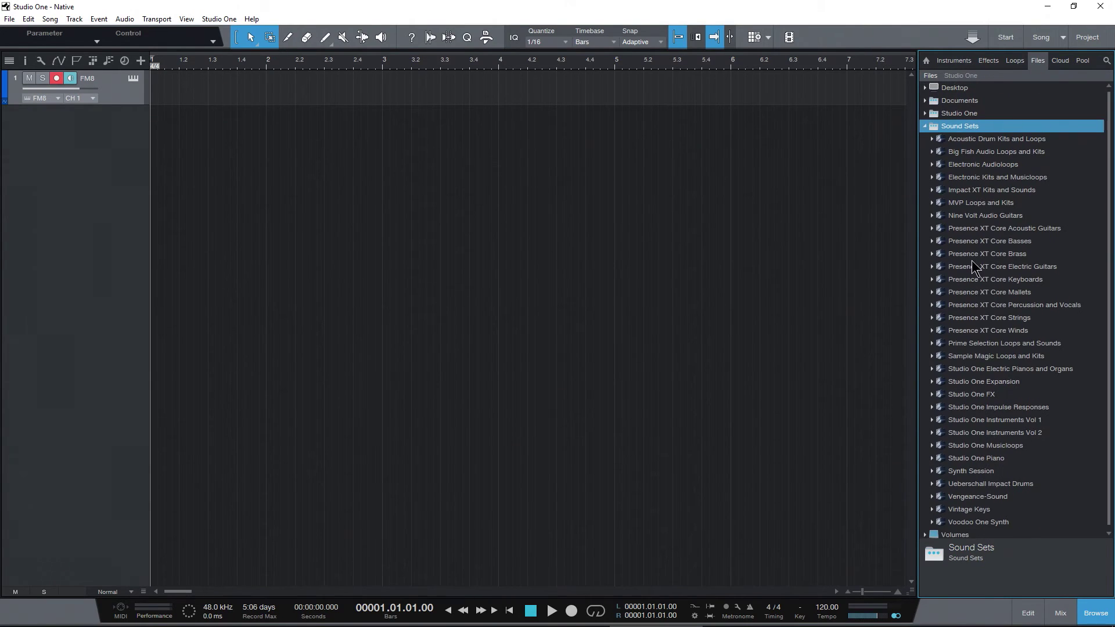
pyautogui.doubleClick(981, 203)
pyautogui.rightClick(929, 204)
pyautogui.click(863, 267)
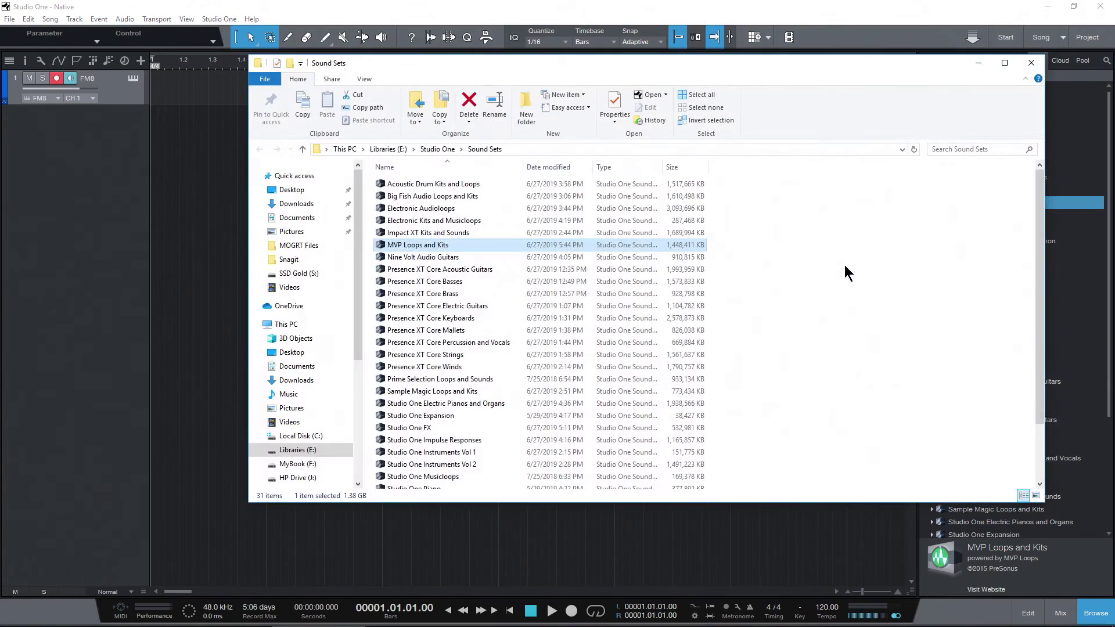
pyautogui.click(1032, 63)
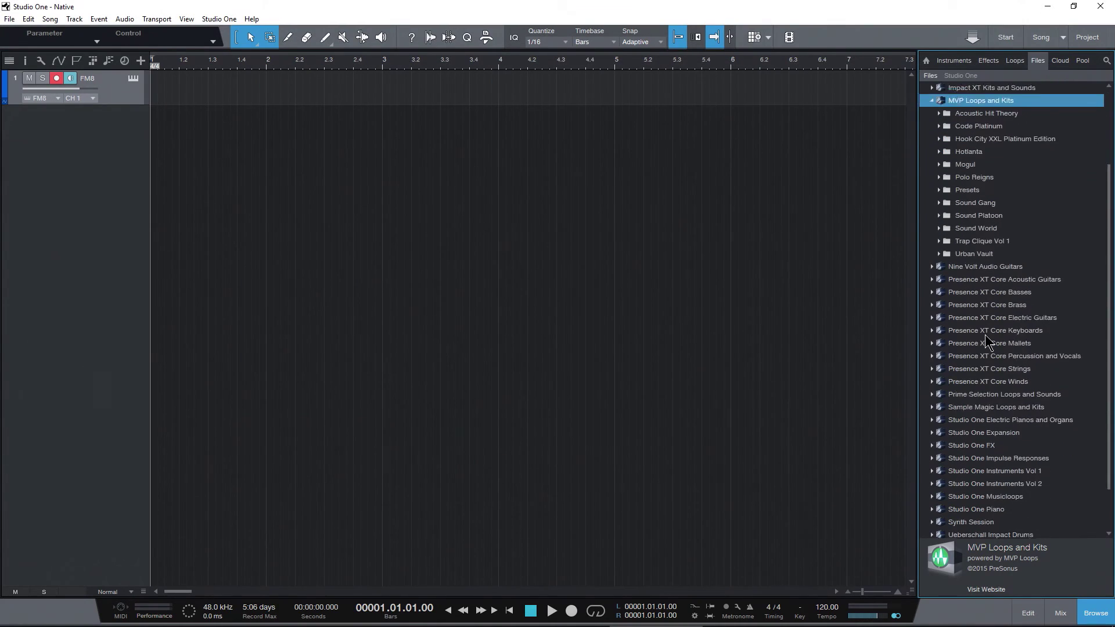